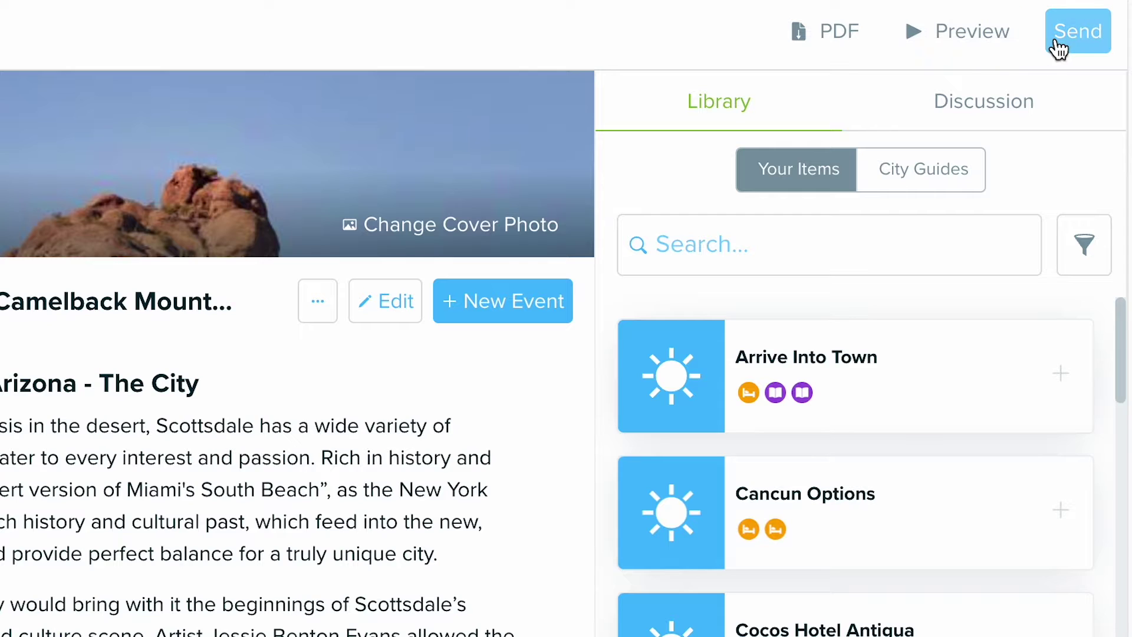
# Show the trip's web and app links from the Send menu, then return to the sharing options
pyautogui.click(1075, 46)
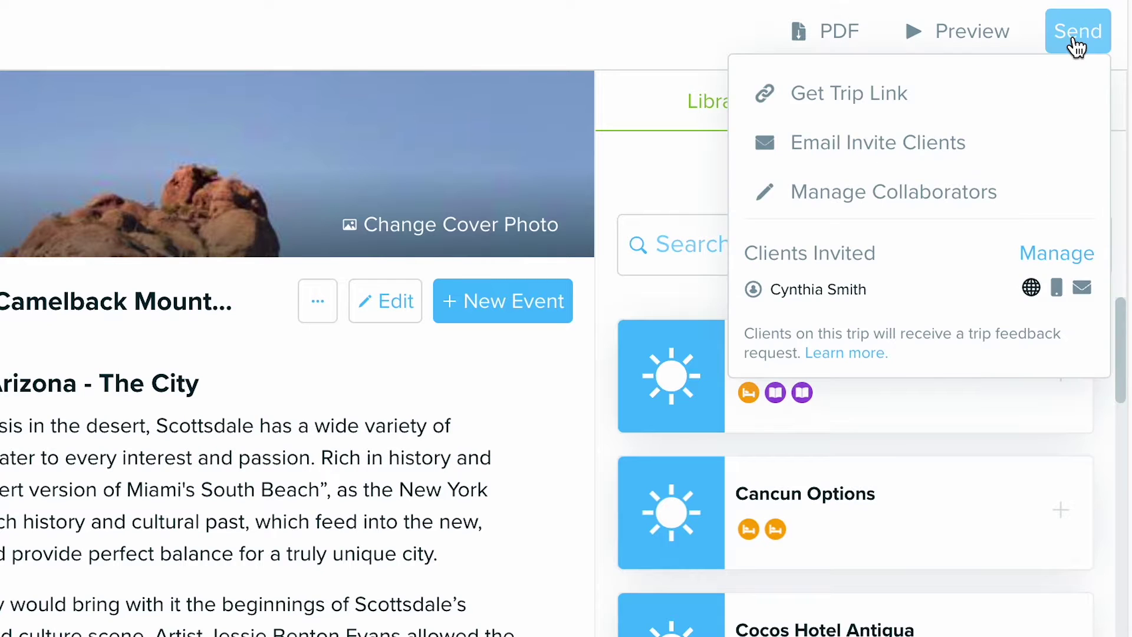
pyautogui.click(1003, 109)
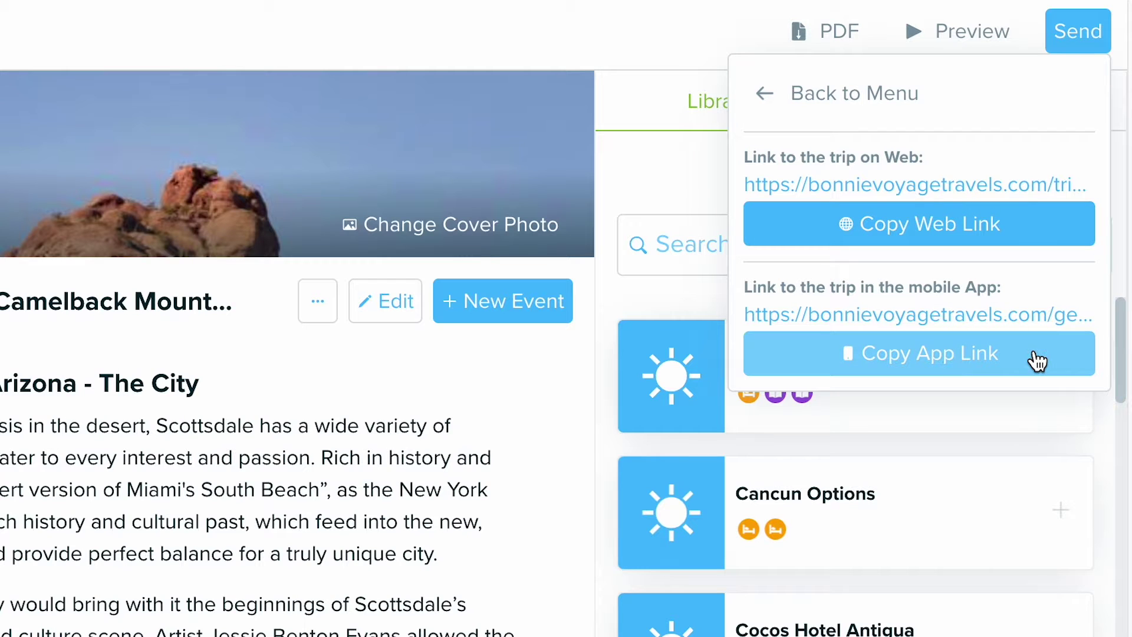
pyautogui.click(868, 113)
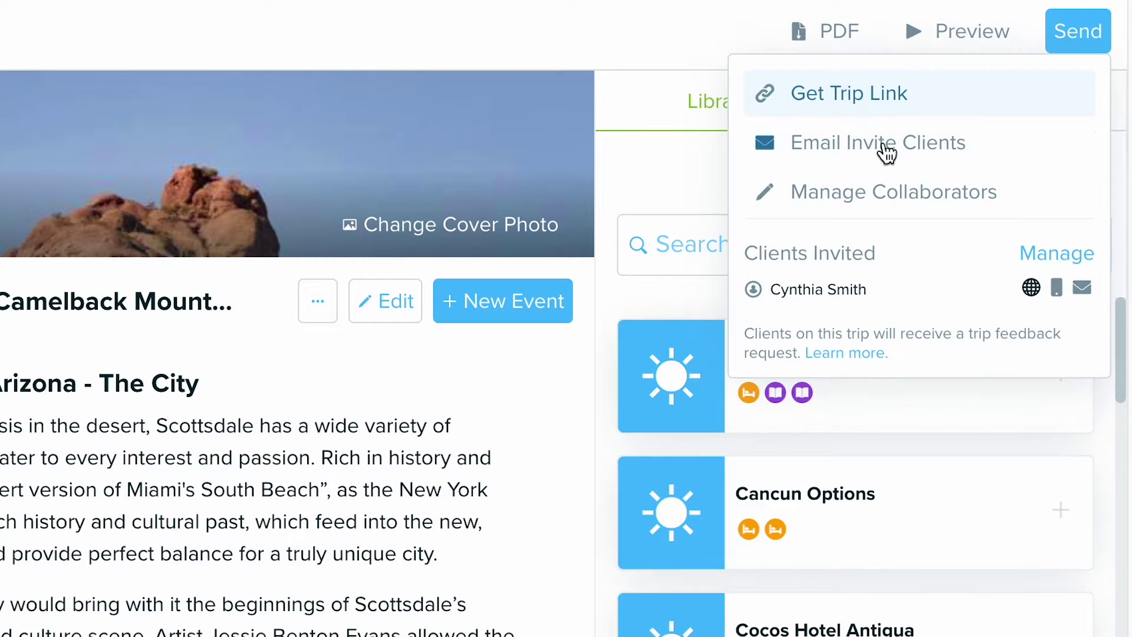
# Review the client email invite's proposal message and Saved Messages list, then close it unsent
pyautogui.click(931, 153)
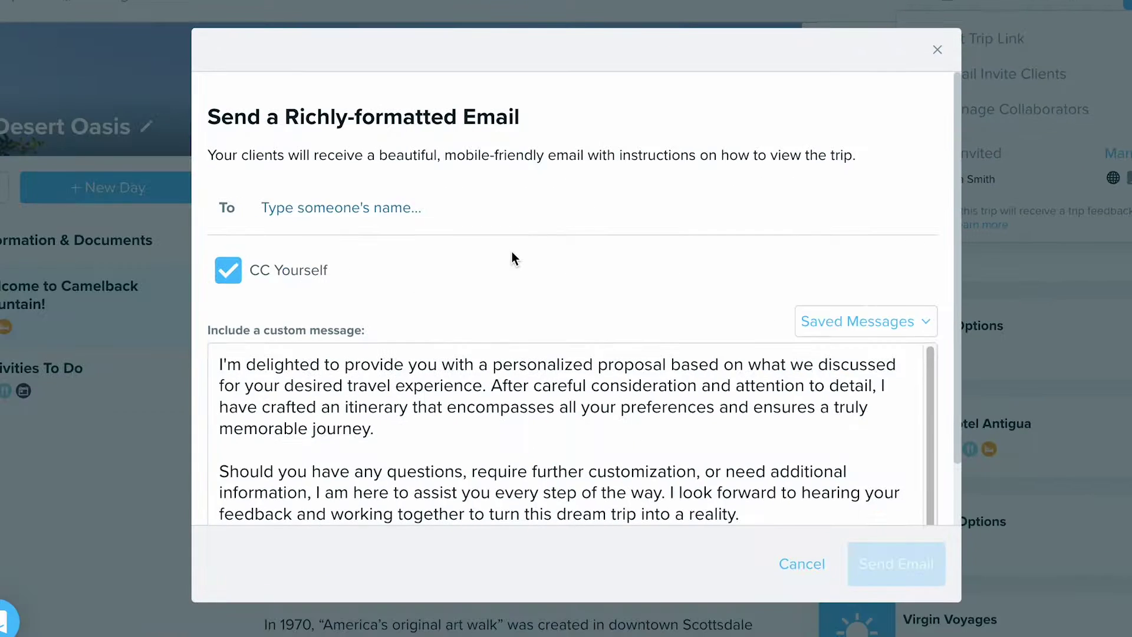
pyautogui.scroll(-1, 512, 258)
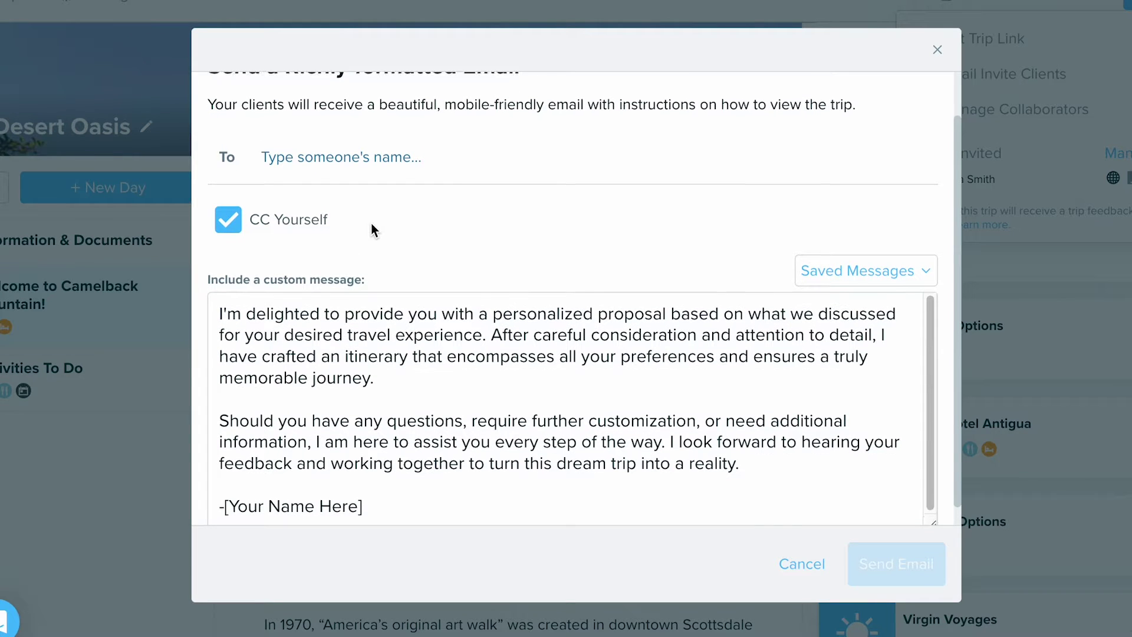
pyautogui.scroll(-1, 371, 228)
pyautogui.click(240, 278)
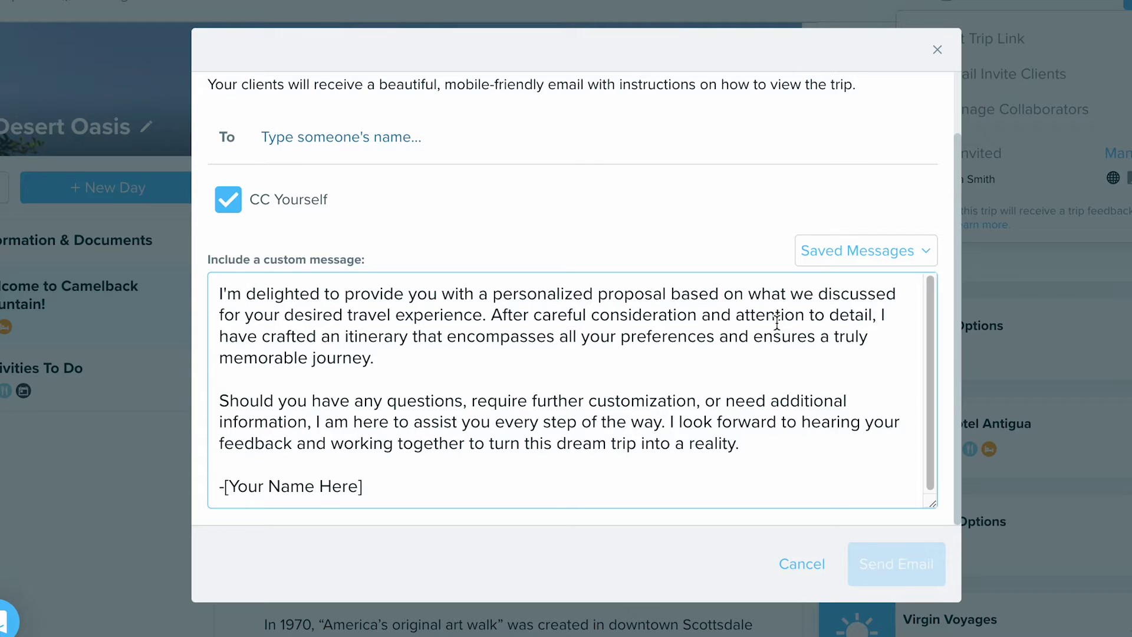
pyautogui.click(855, 259)
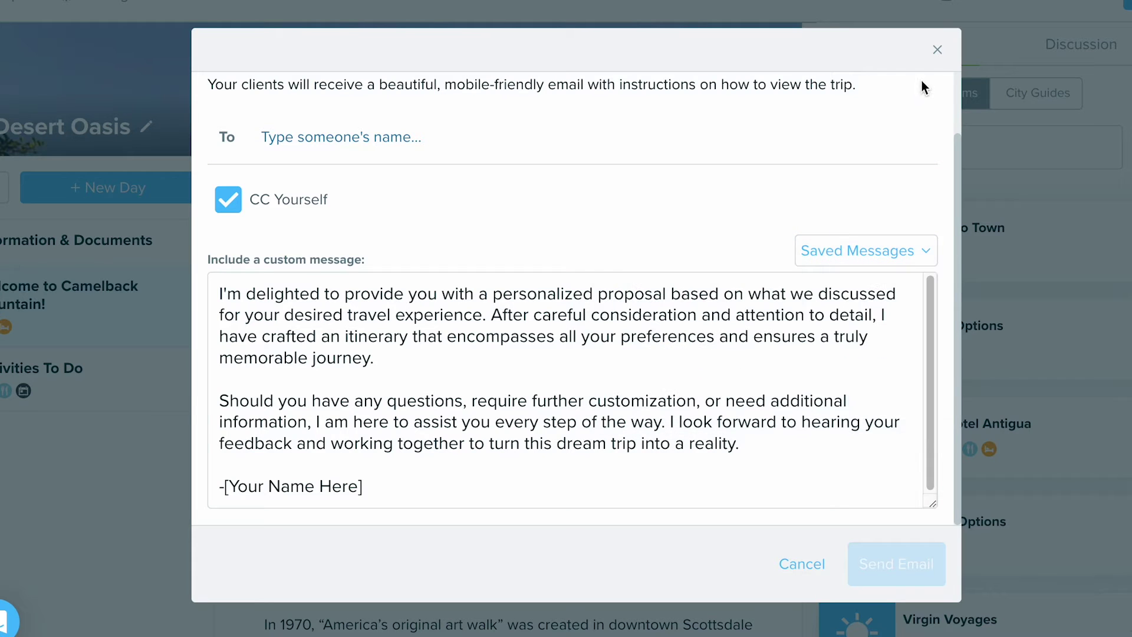
pyautogui.click(938, 49)
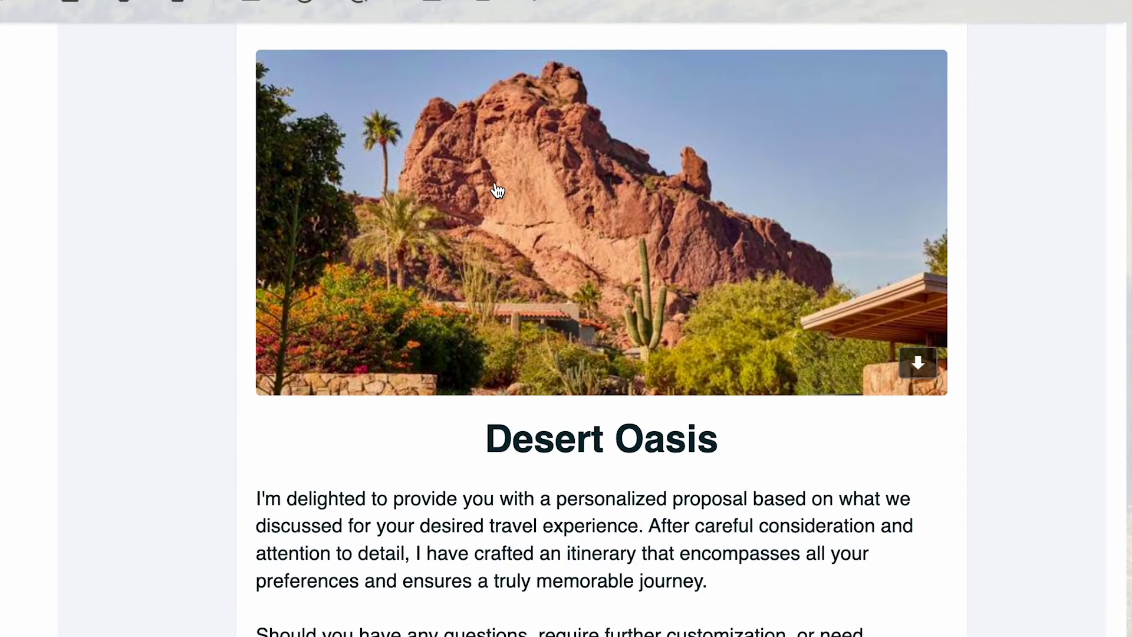
pyautogui.scroll(-3, 498, 190)
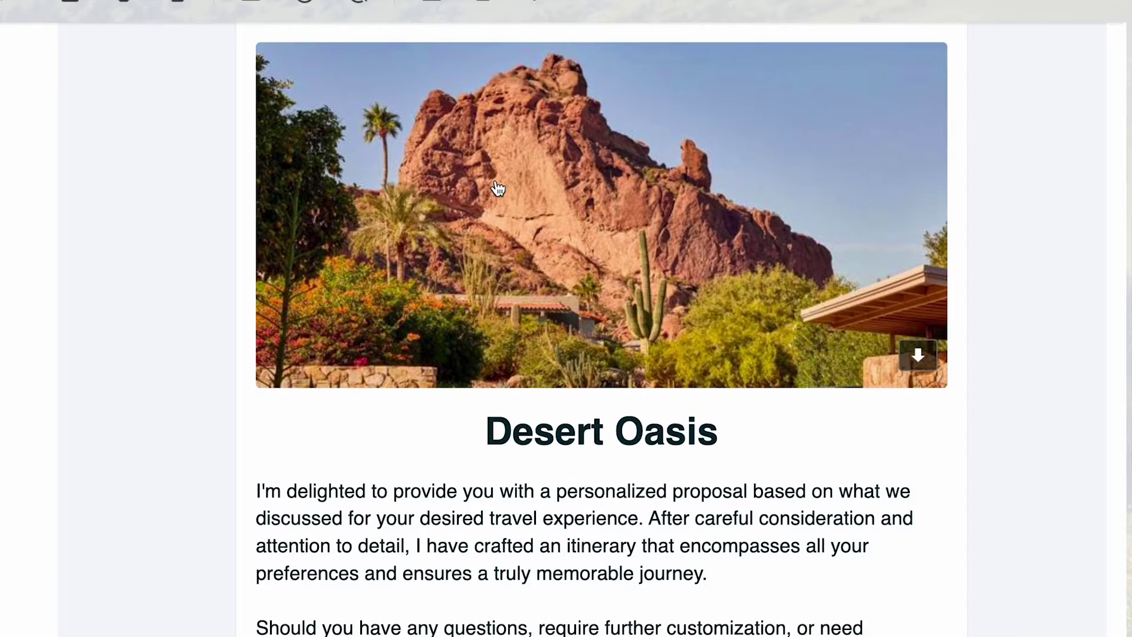
pyautogui.scroll(-1, 499, 189)
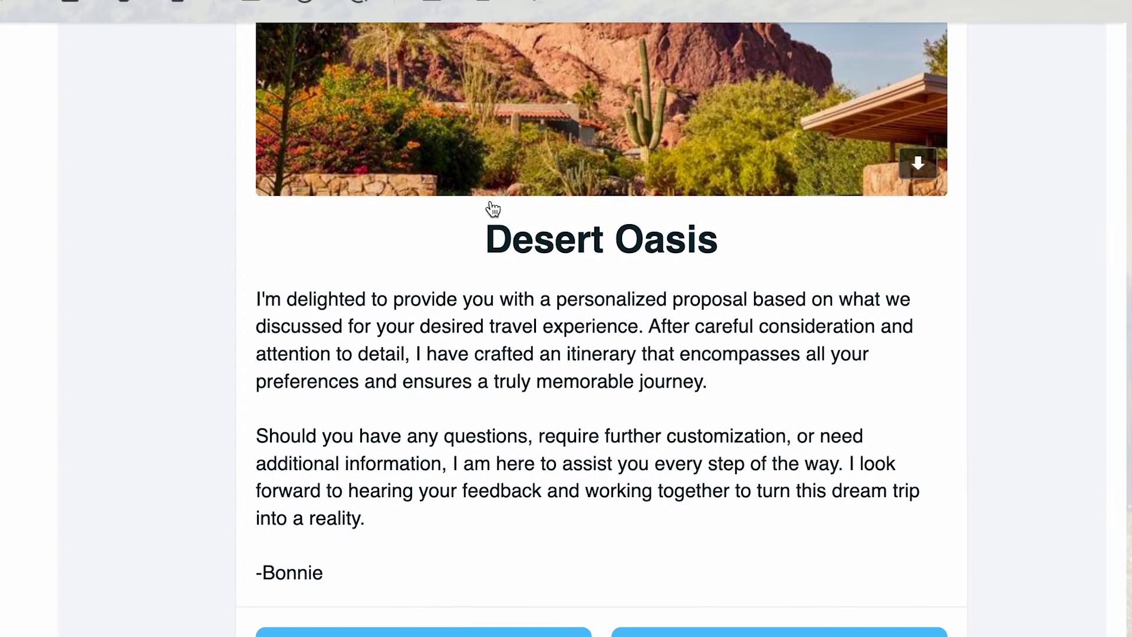
pyautogui.scroll(-4, 481, 497)
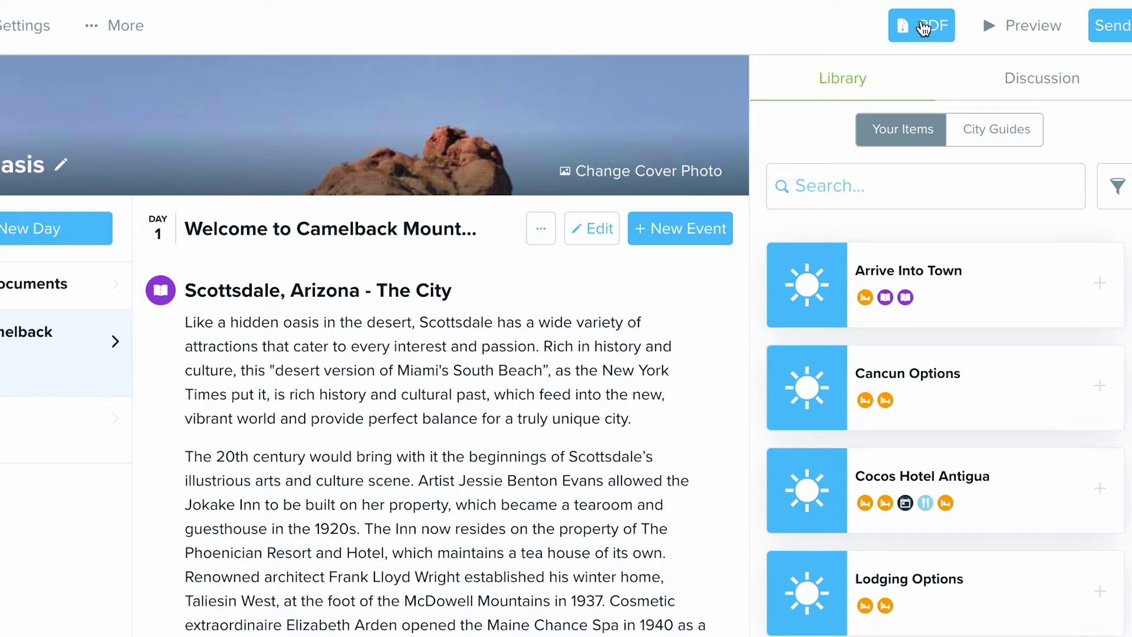
# Generate the trip PDF with Expanded layout and Include Attachments at the End, then download it
pyautogui.click(924, 28)
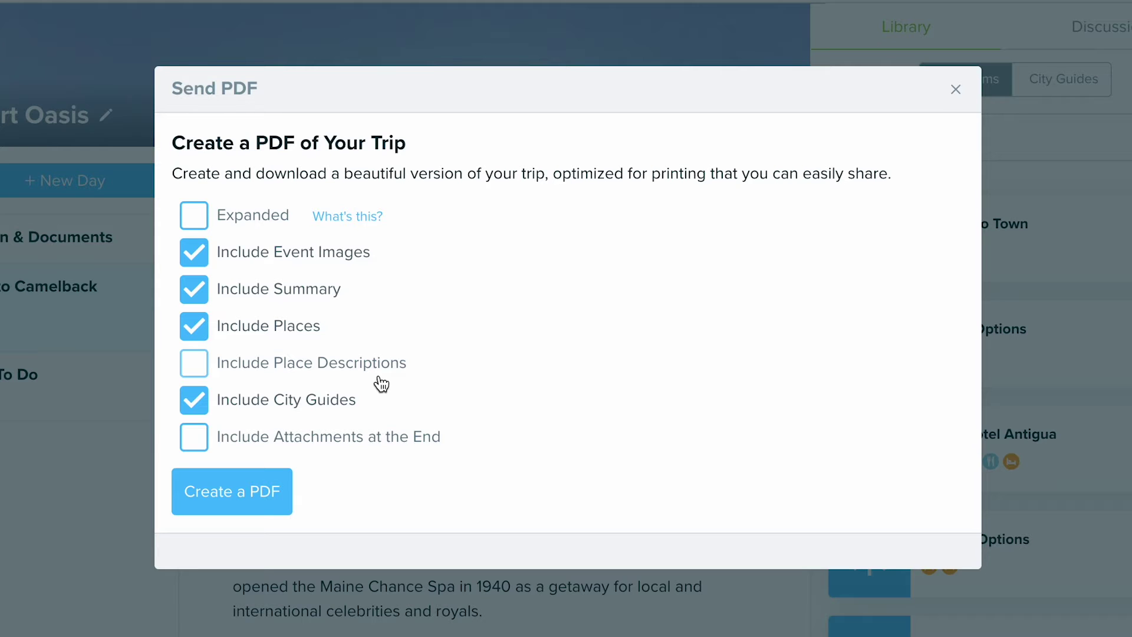
pyautogui.click(357, 453)
pyautogui.click(266, 224)
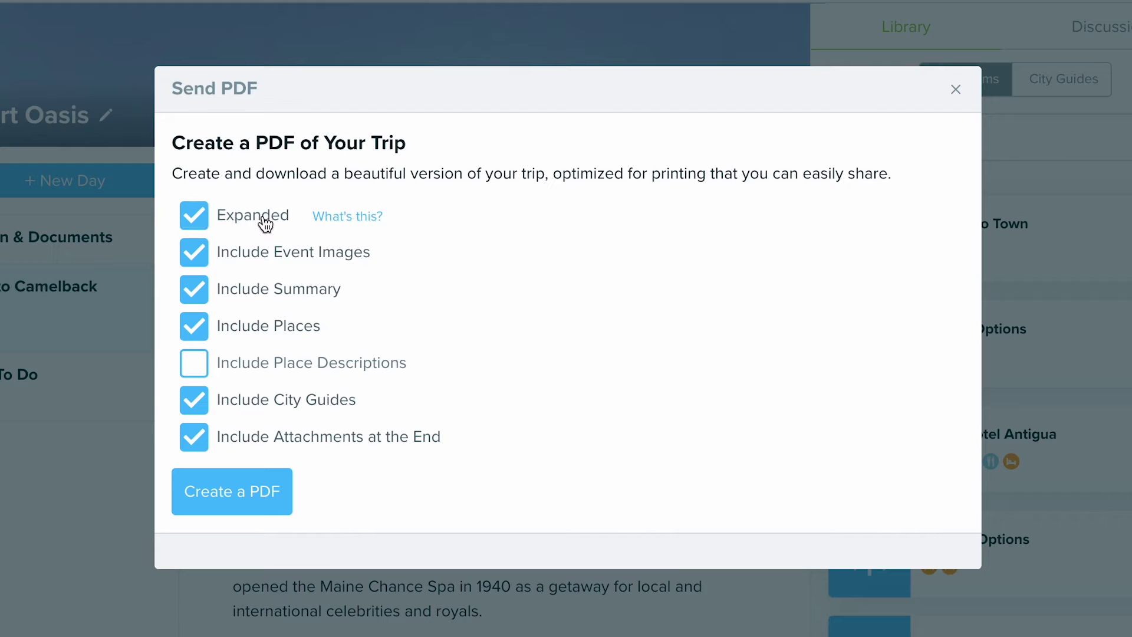
pyautogui.click(246, 495)
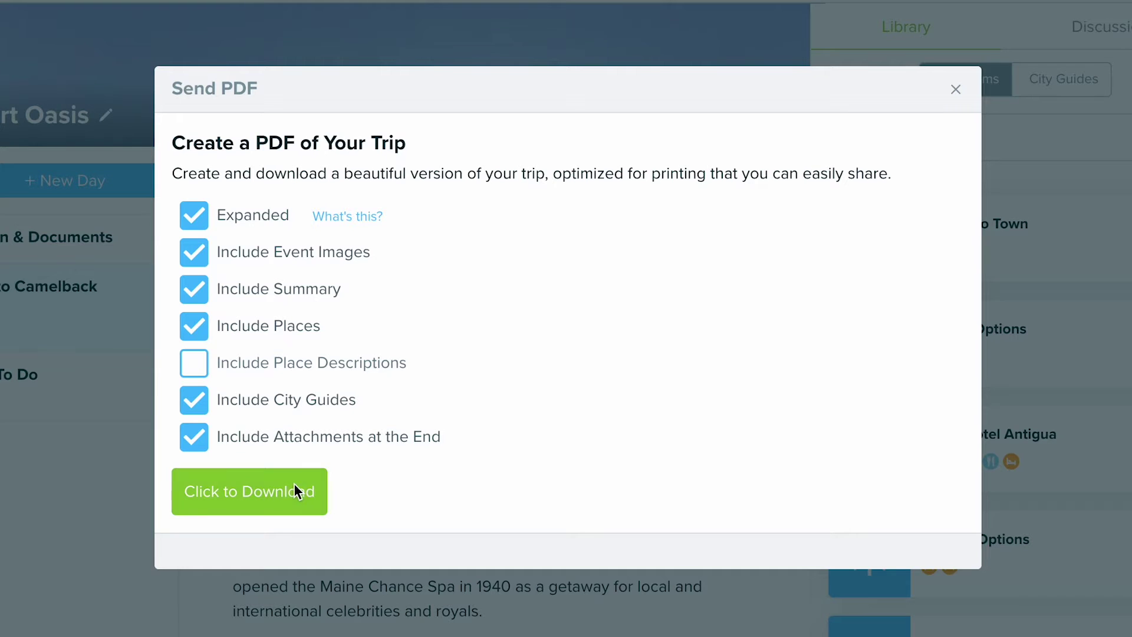
pyautogui.click(296, 490)
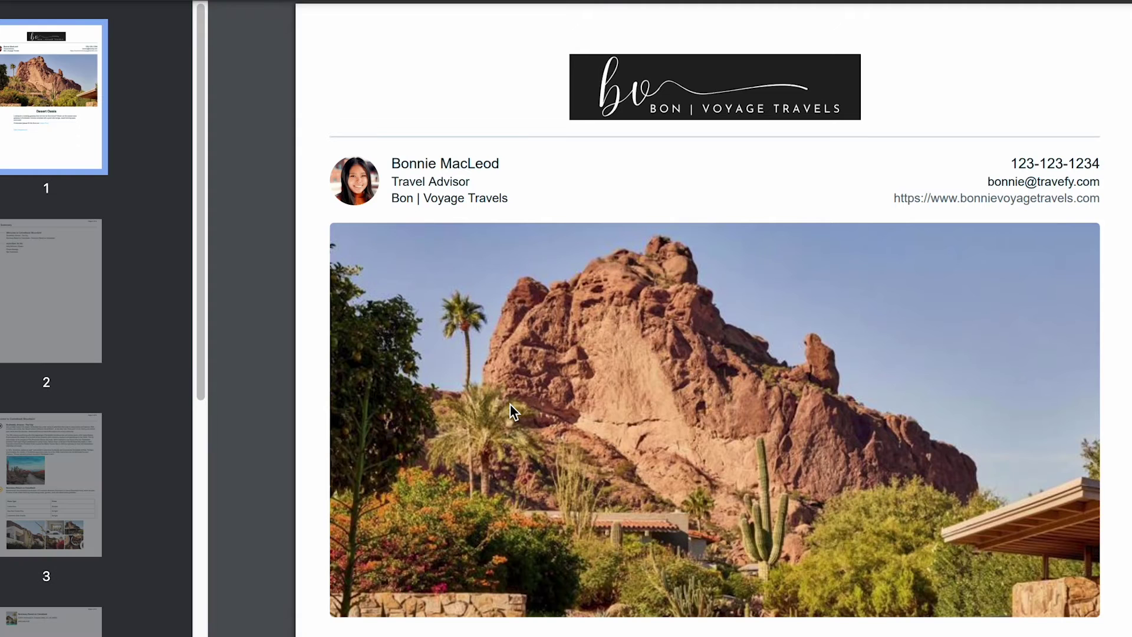
# Page through all 6 pages of the Desert Oasis PDF, then close the Send PDF window
pyautogui.scroll(-2, 511, 404)
pyautogui.scroll(-10, 511, 402)
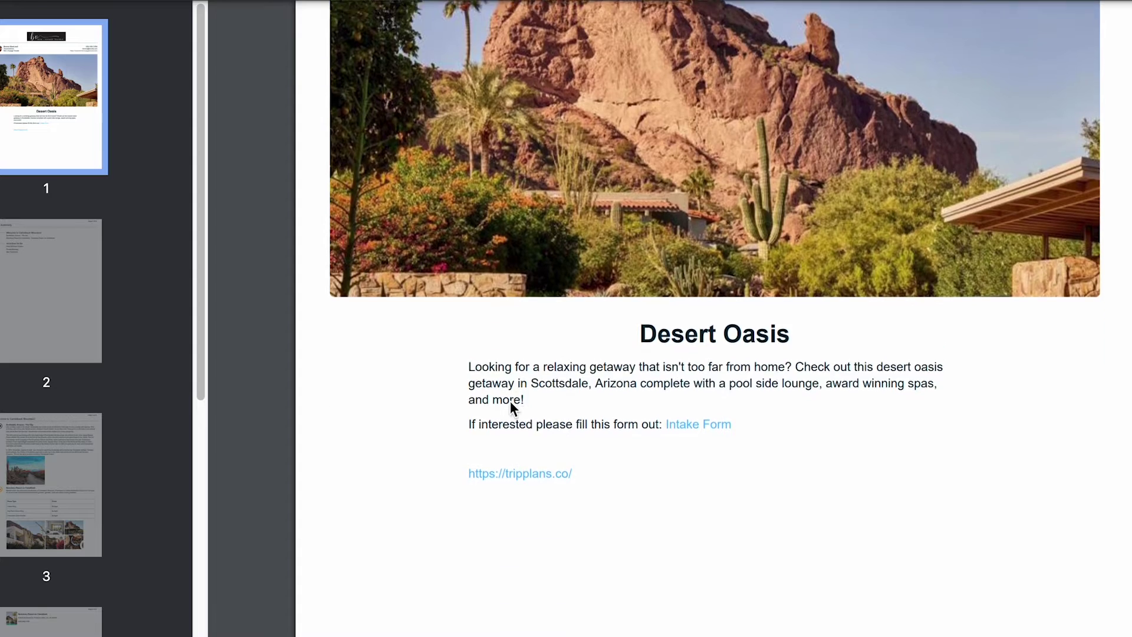
pyautogui.scroll(-4, 511, 403)
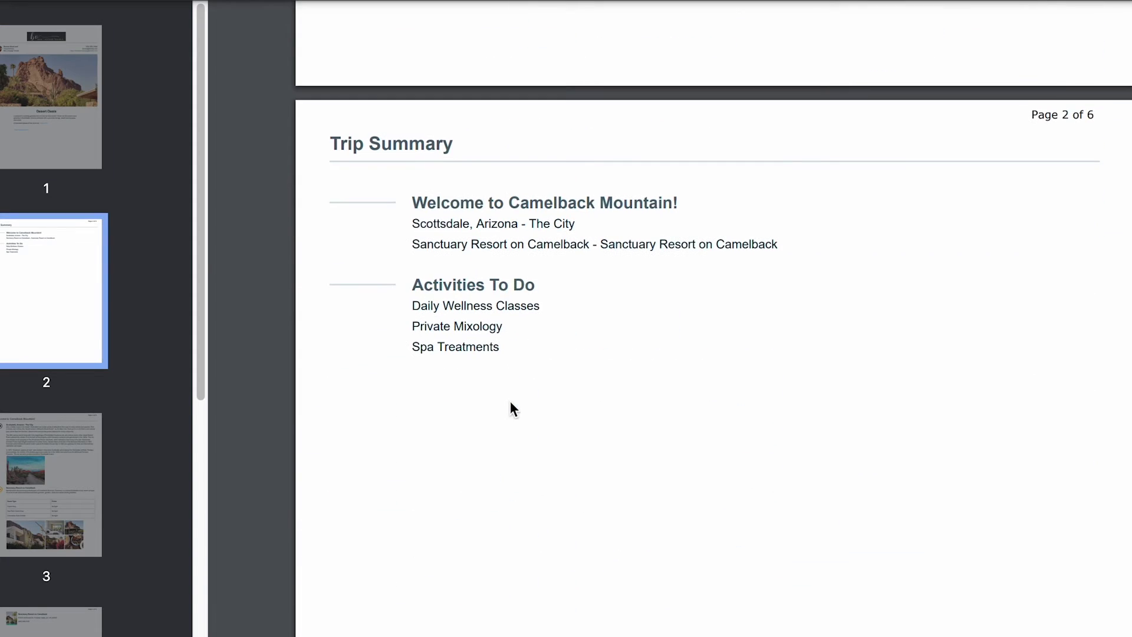
pyautogui.scroll(-8, 505, 408)
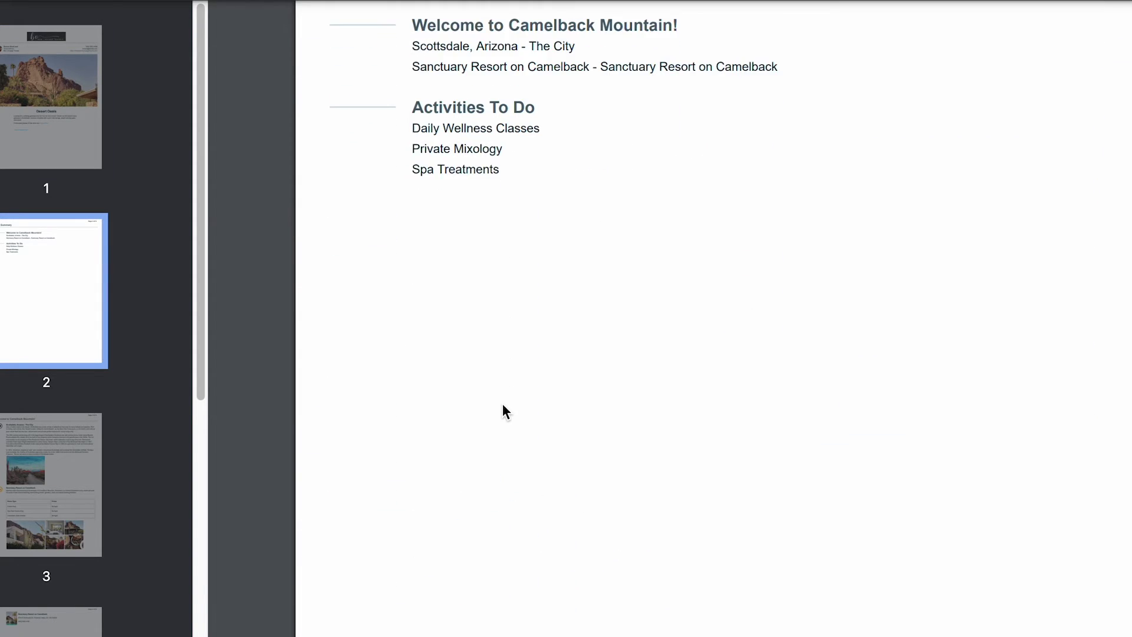
pyautogui.scroll(-15, 503, 406)
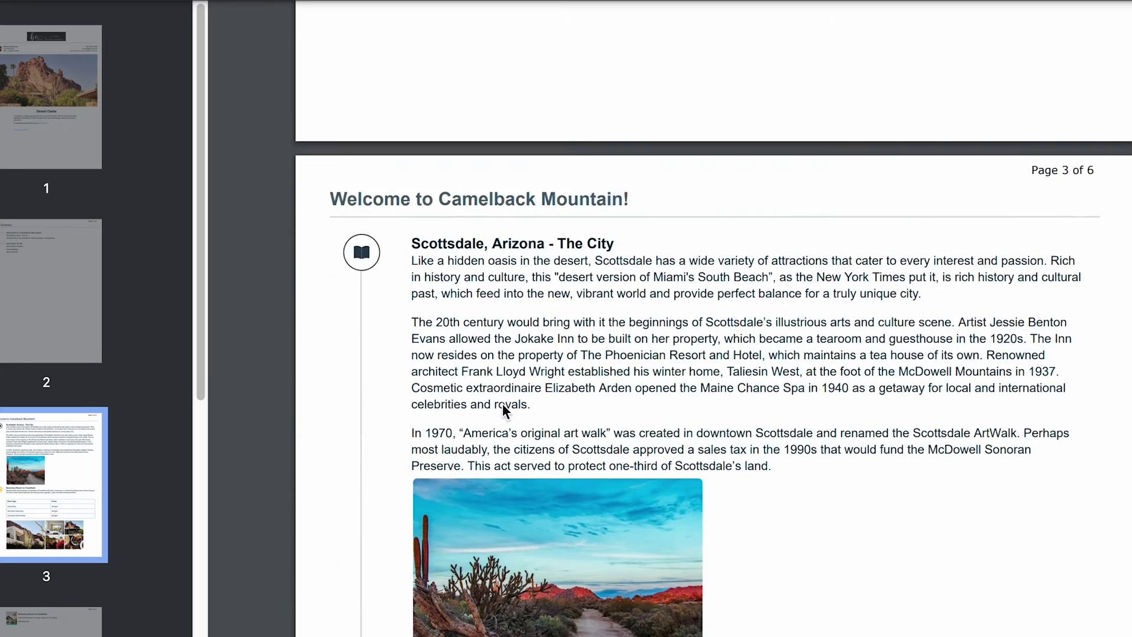
pyautogui.scroll(-8, 503, 405)
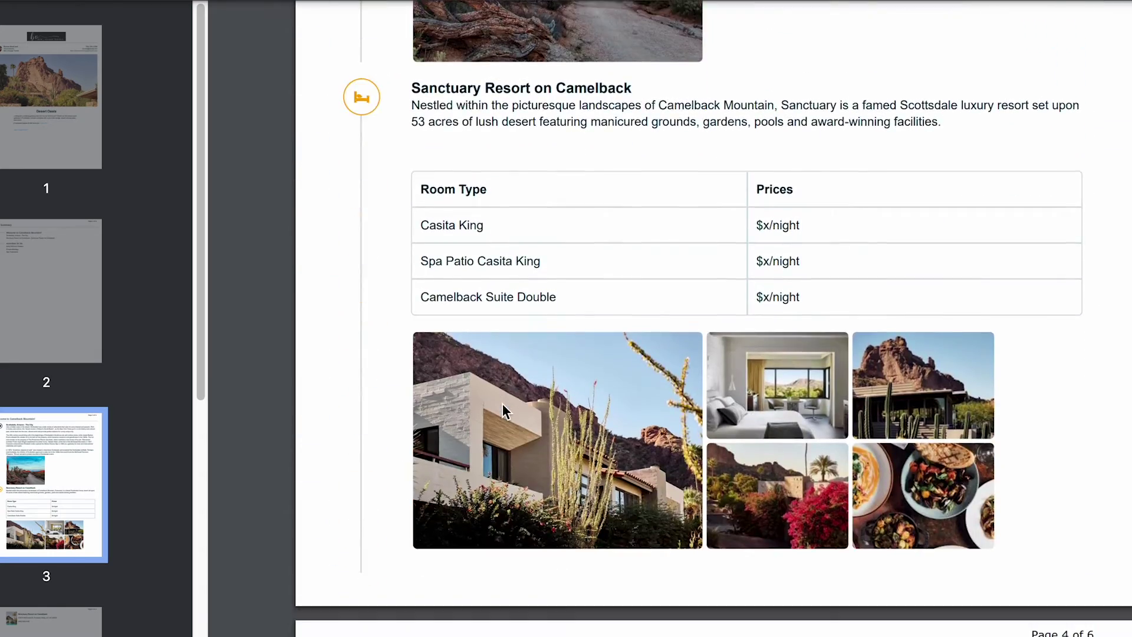
pyautogui.scroll(-20, 503, 403)
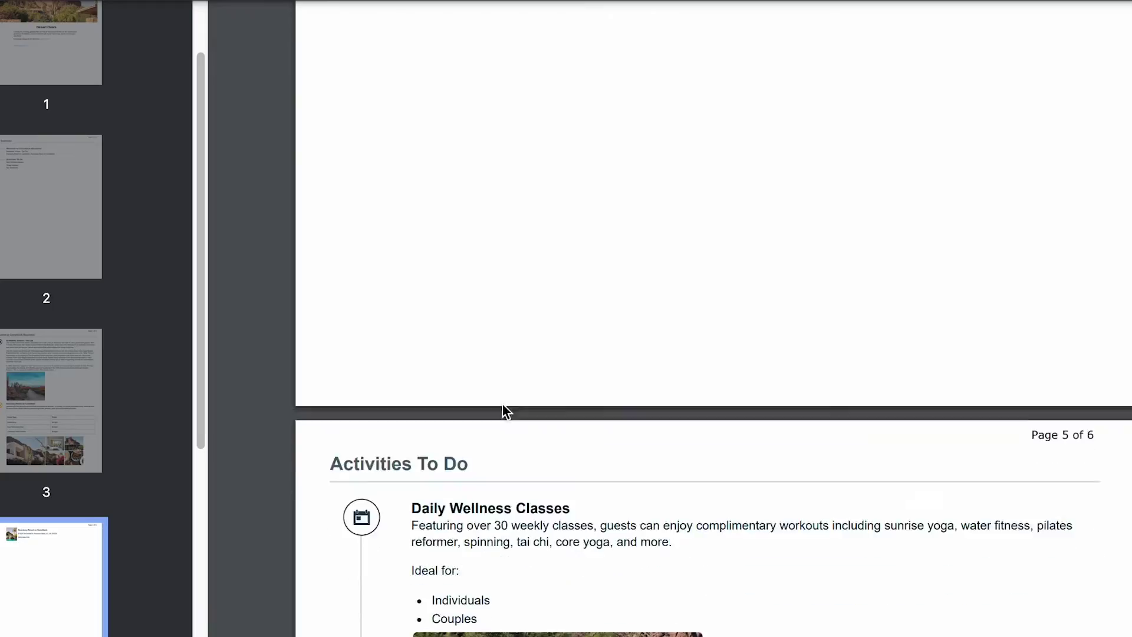
pyautogui.scroll(-3, 502, 403)
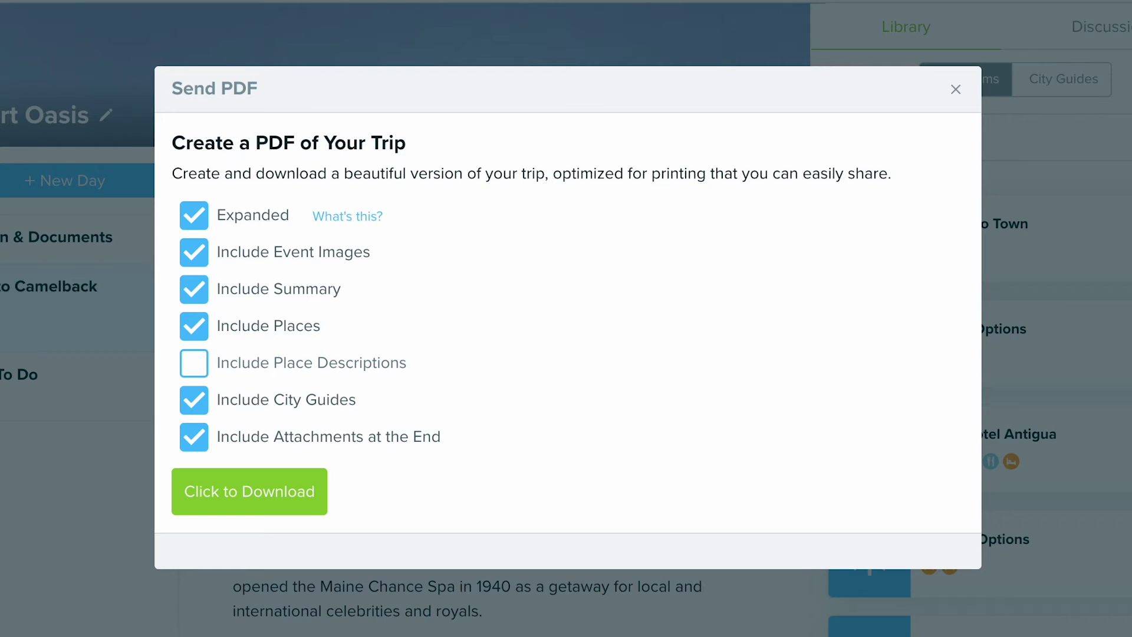
pyautogui.click(955, 92)
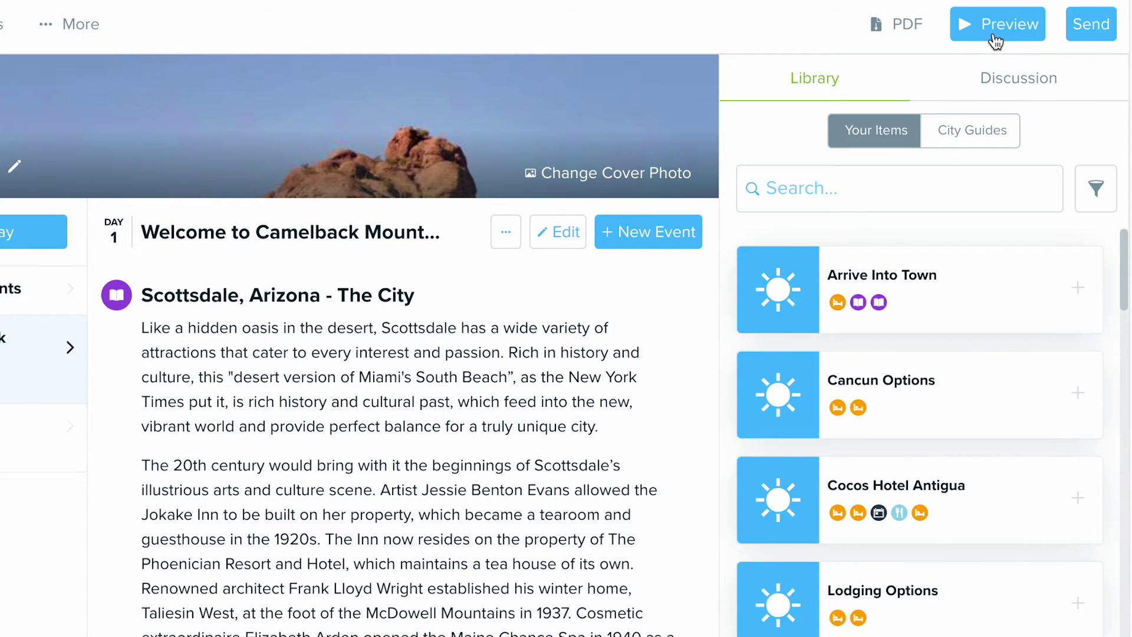
# Open the client-facing web preview of the Desert Oasis trip and scroll down through it
pyautogui.click(999, 36)
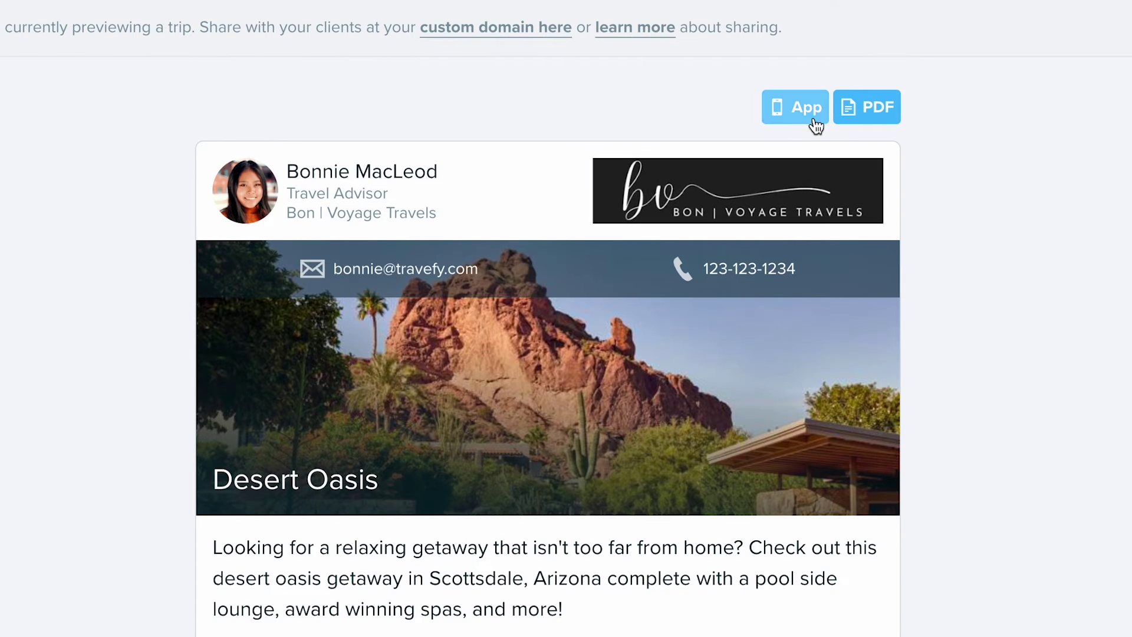
pyautogui.scroll(-10, 631, 304)
pyautogui.scroll(-15, 630, 302)
pyautogui.scroll(-1, 631, 303)
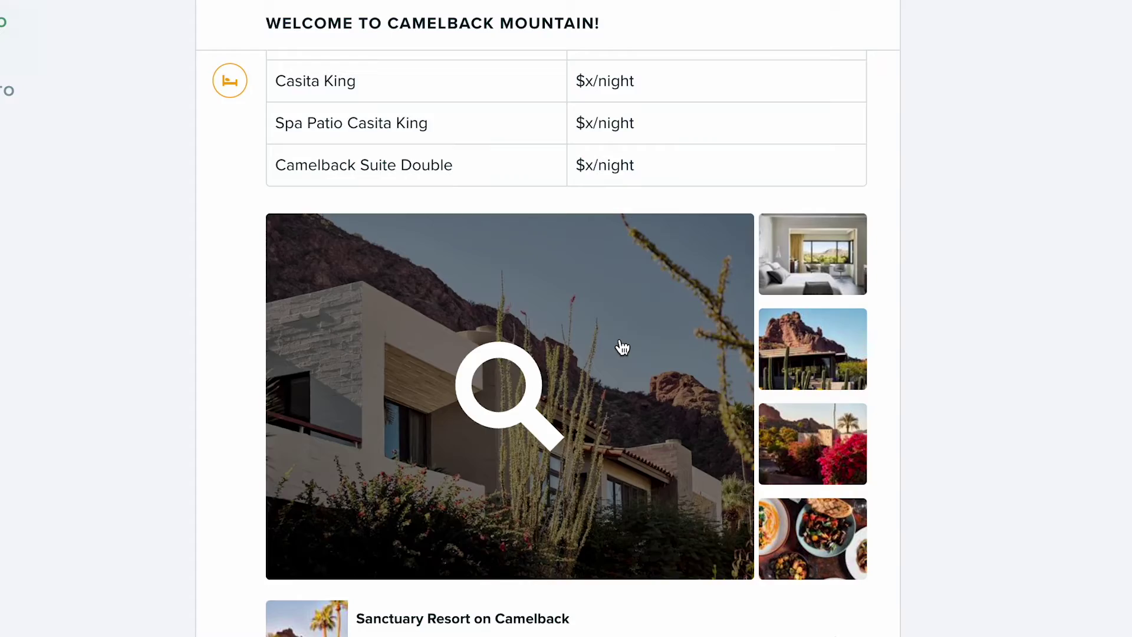
# Enlarge the main resort gallery photo, close it, and scroll back to the top
pyautogui.click(622, 348)
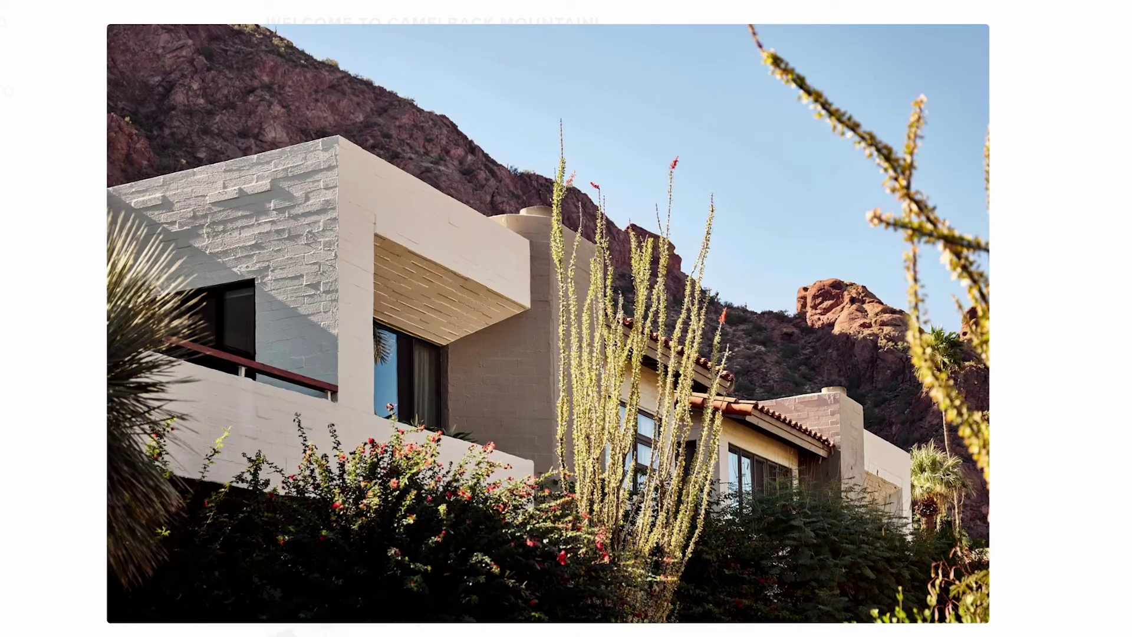
pyautogui.click(662, 465)
pyautogui.scroll(10, 507, 407)
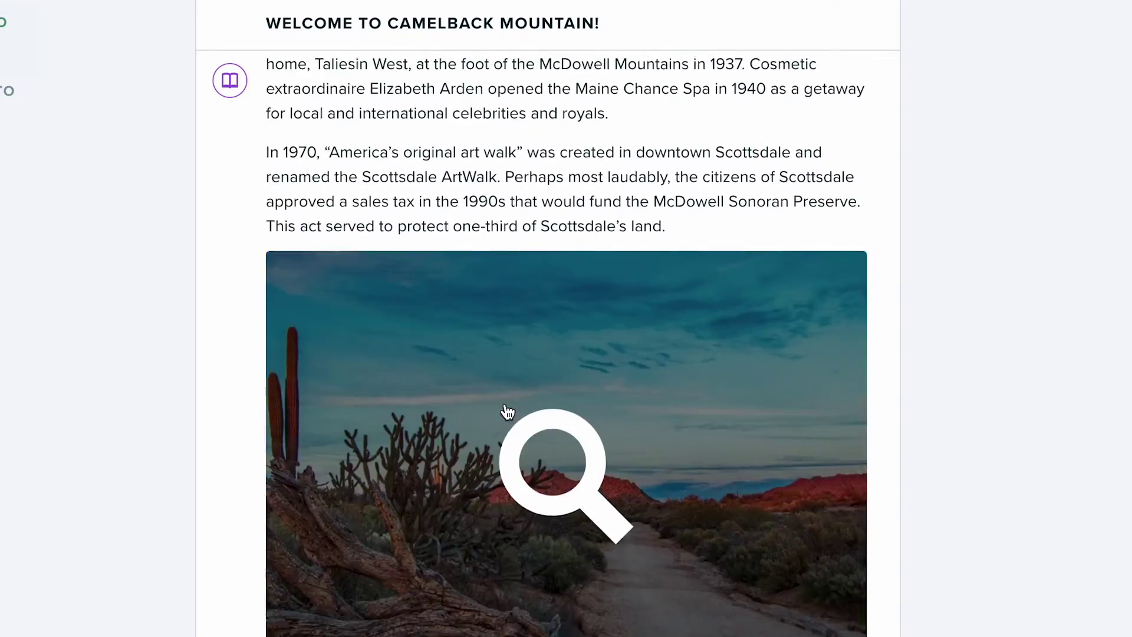
pyautogui.scroll(15, 507, 407)
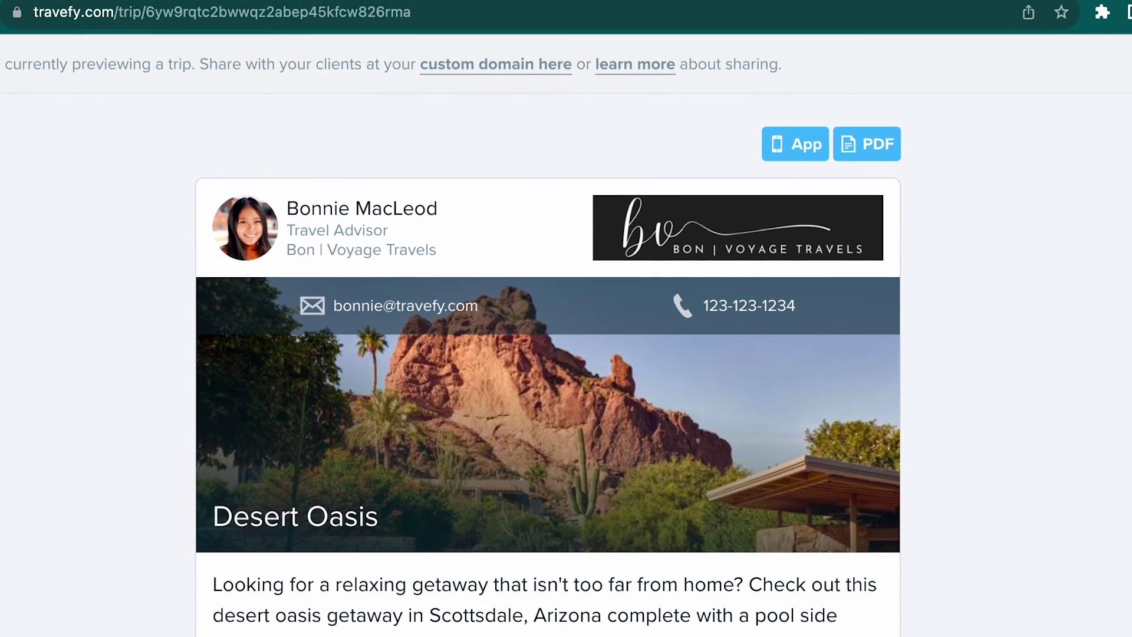
# Reload the trip preview on the advisor's custom domain using the 'custom domain here' link
pyautogui.click(246, 18)
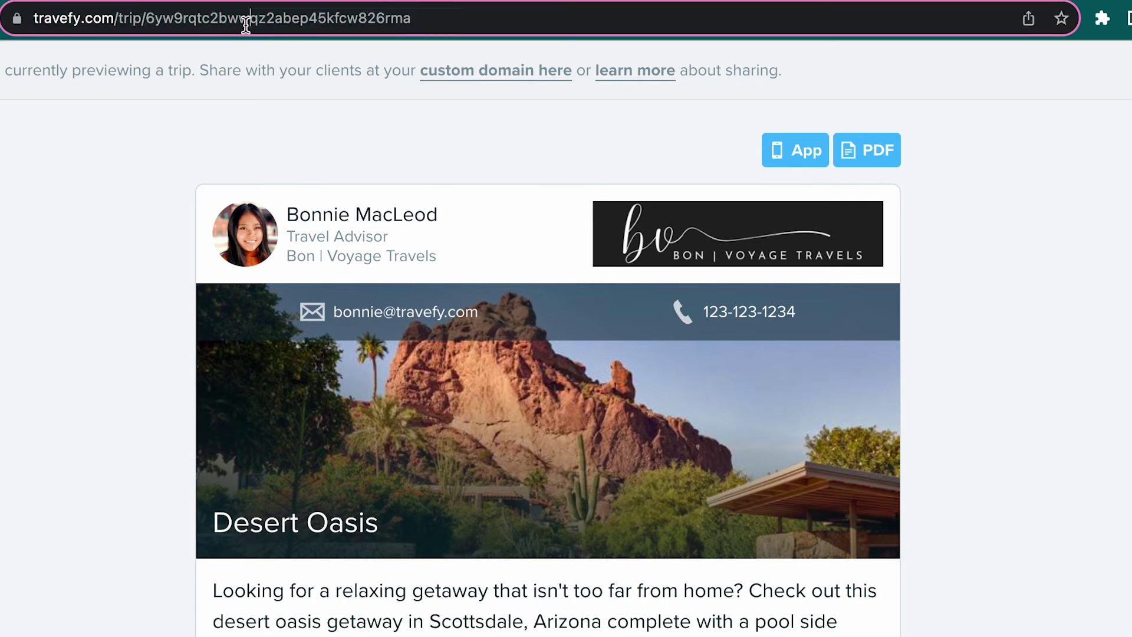
pyautogui.click(324, 111)
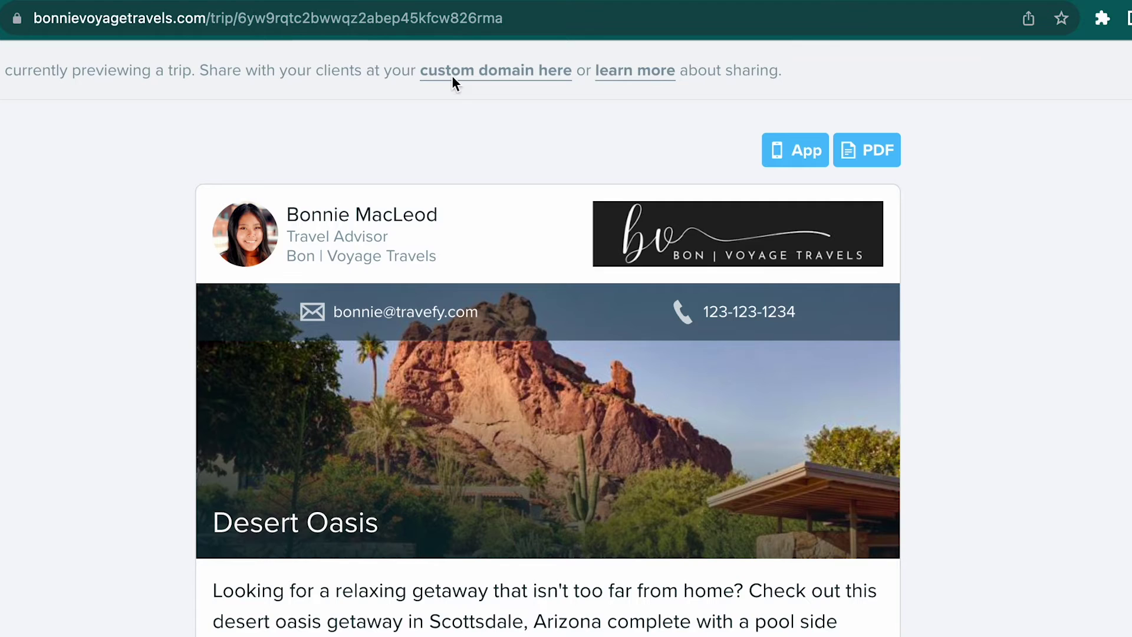
pyautogui.click(453, 78)
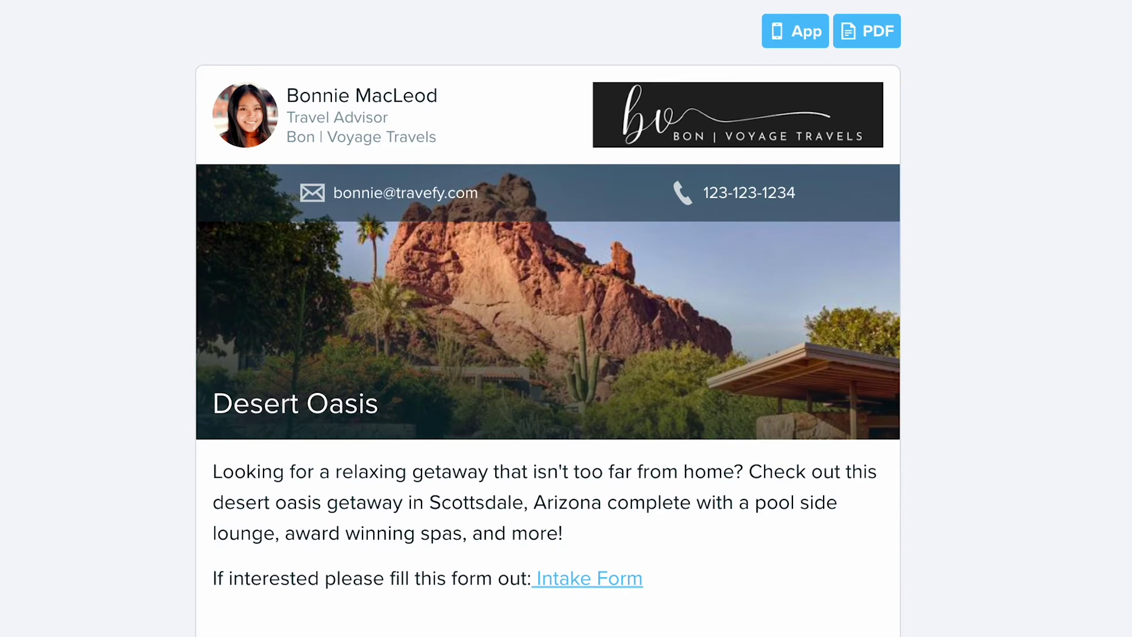
# Check the View in App popup and the Download PDF options on the client trip page
pyautogui.click(816, 41)
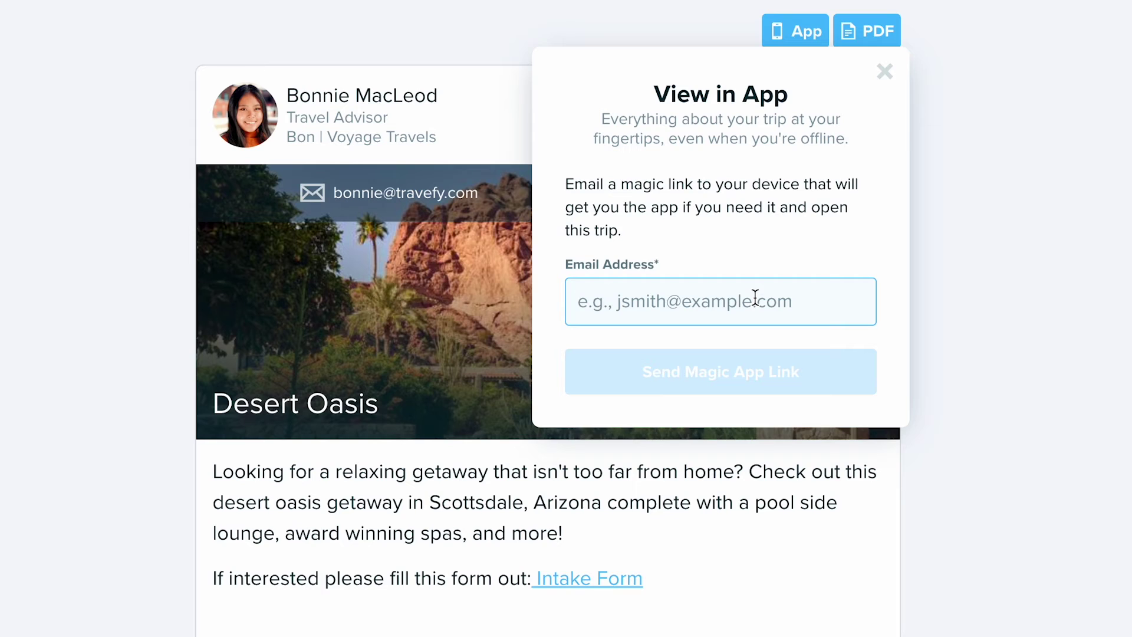
pyautogui.click(858, 37)
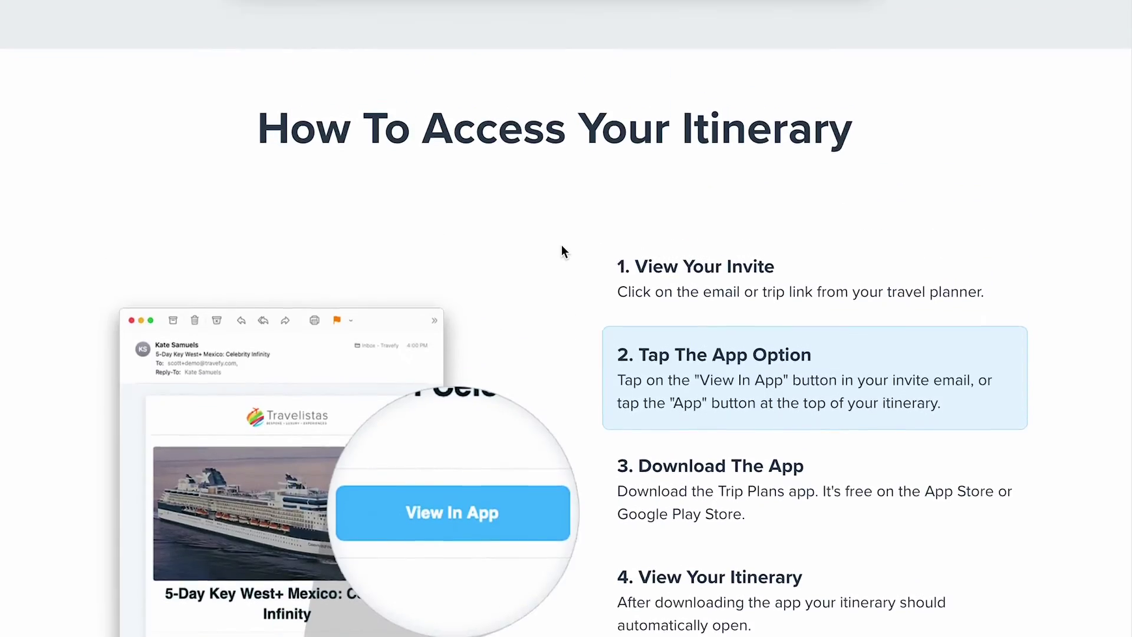
# Read through the Trip Plans page's app features and five-step itinerary access guide
pyautogui.scroll(15, 562, 245)
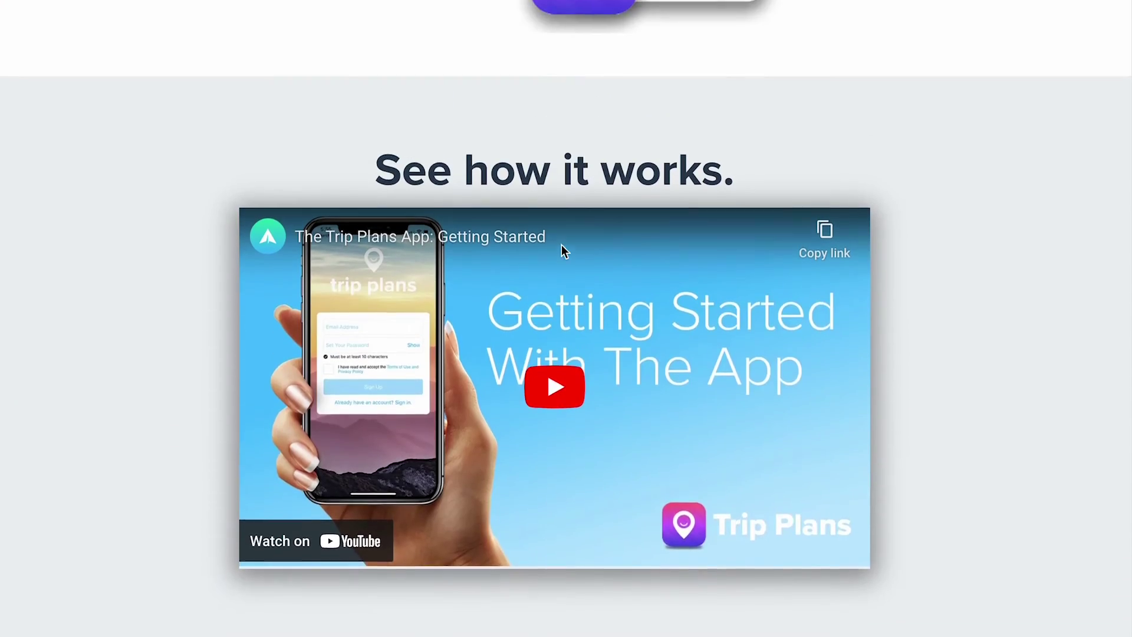
pyautogui.scroll(12, 561, 245)
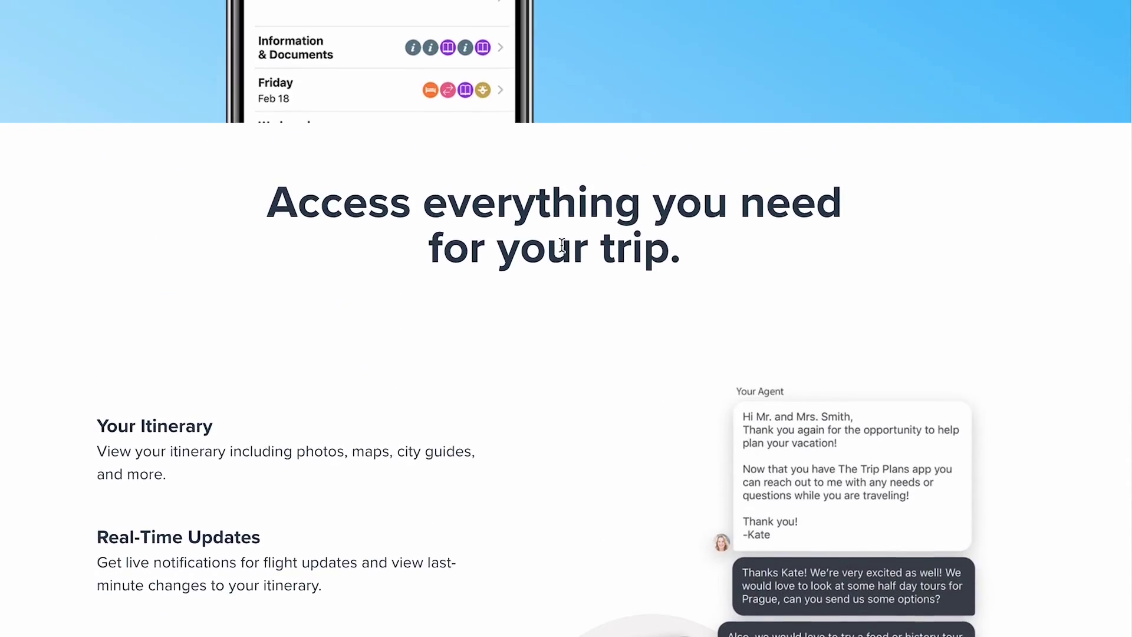
pyautogui.scroll(2, 561, 246)
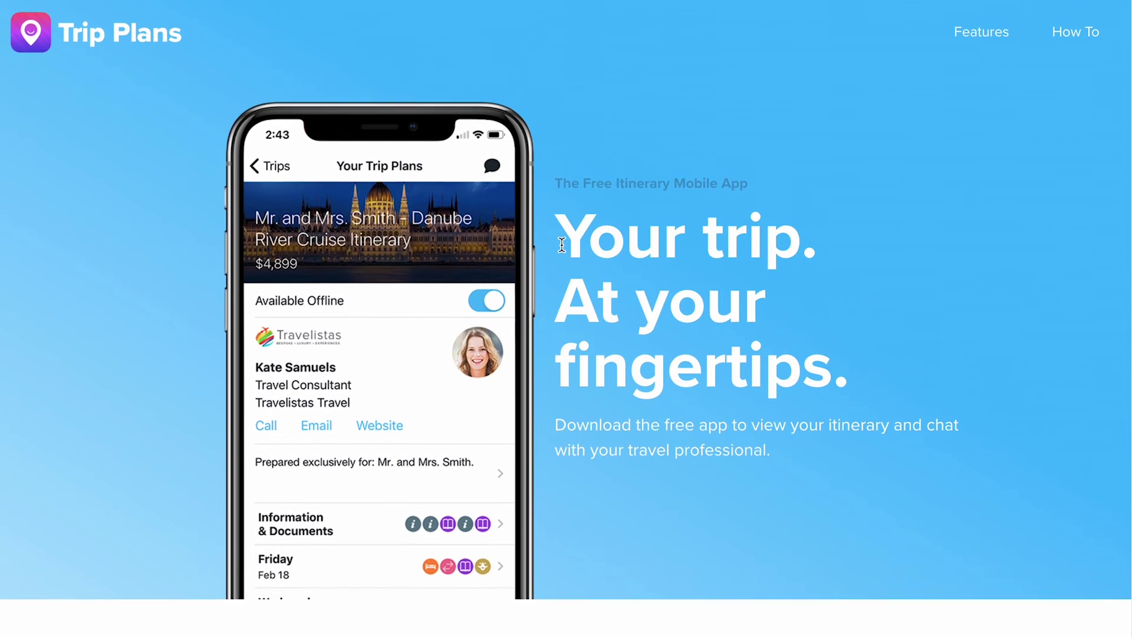
pyautogui.scroll(-5, 580, 218)
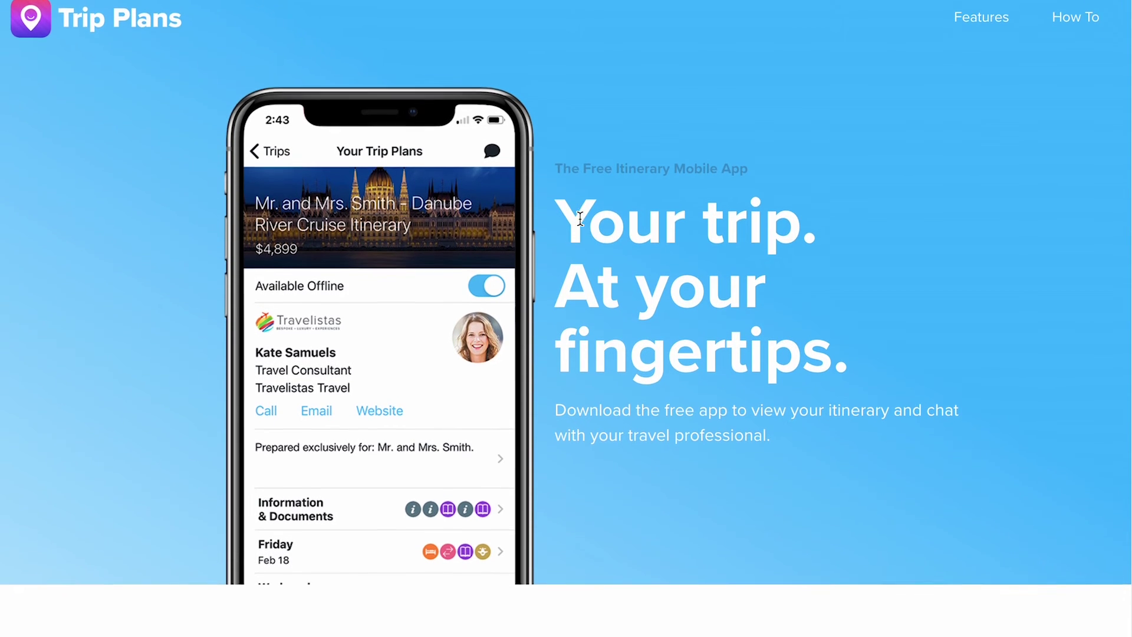
pyautogui.scroll(-9, 580, 223)
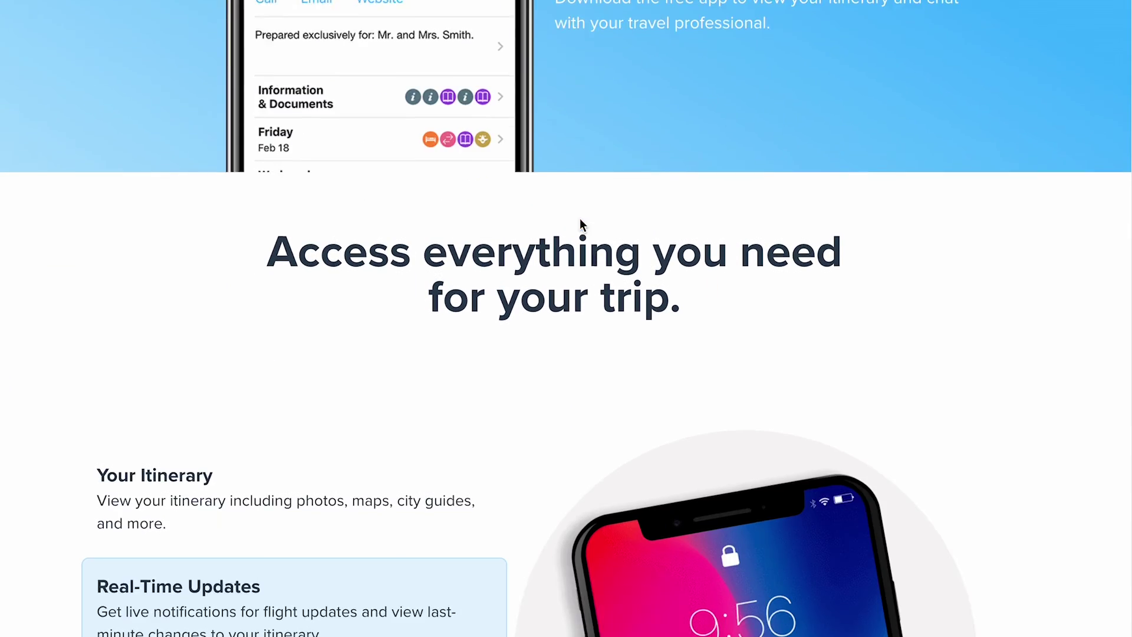
pyautogui.scroll(-2, 579, 218)
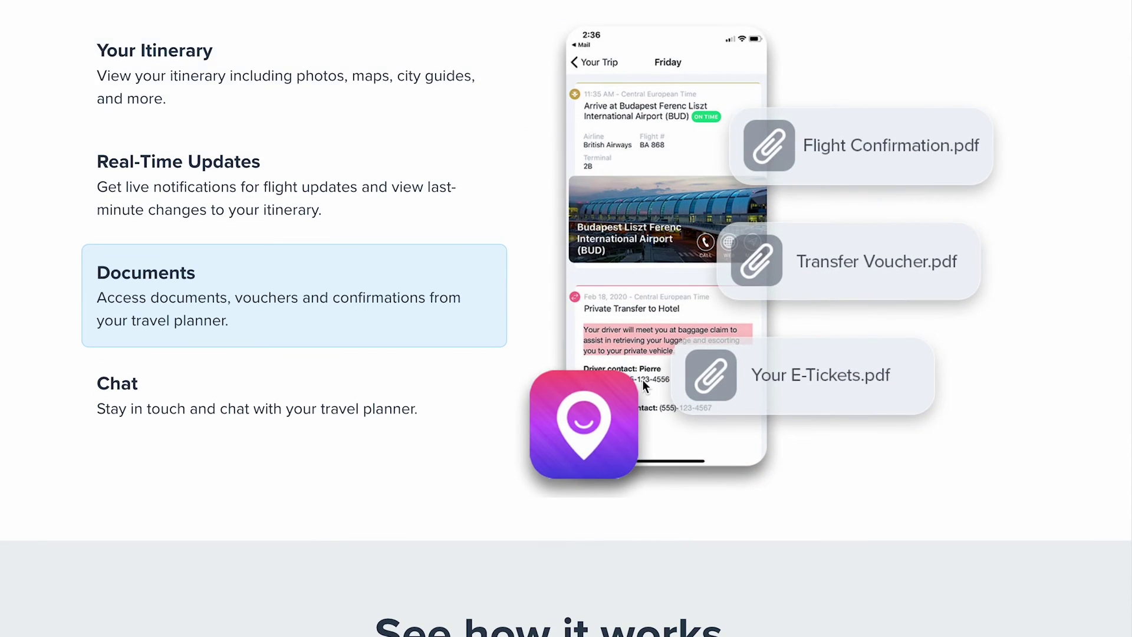
pyautogui.scroll(-9, 642, 380)
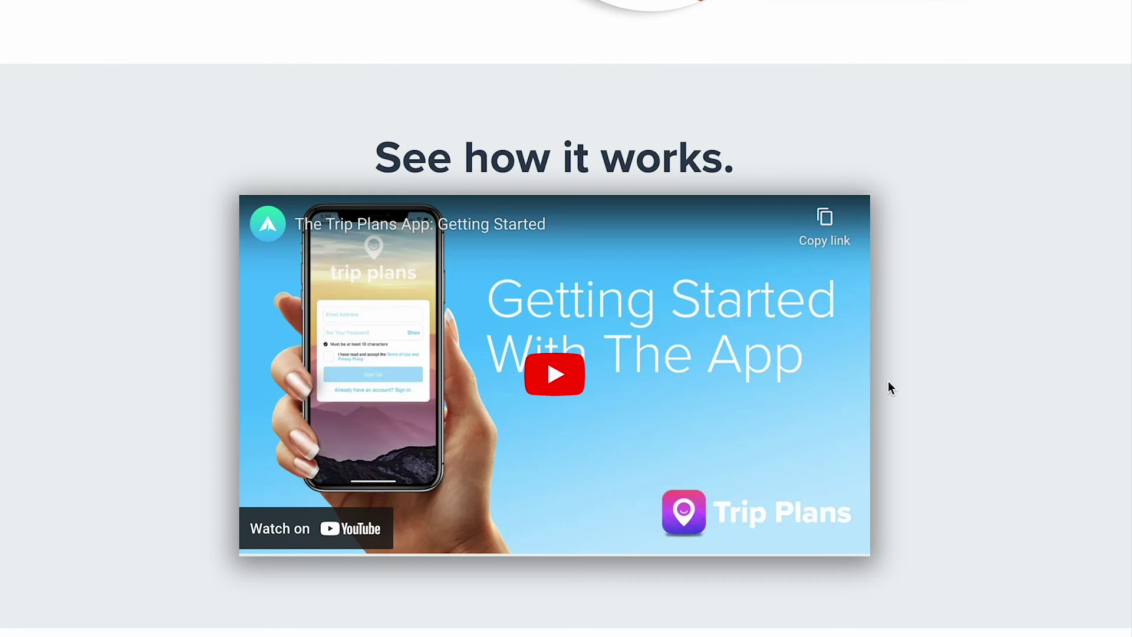
pyautogui.scroll(-3, 890, 383)
pyautogui.scroll(-7, 889, 384)
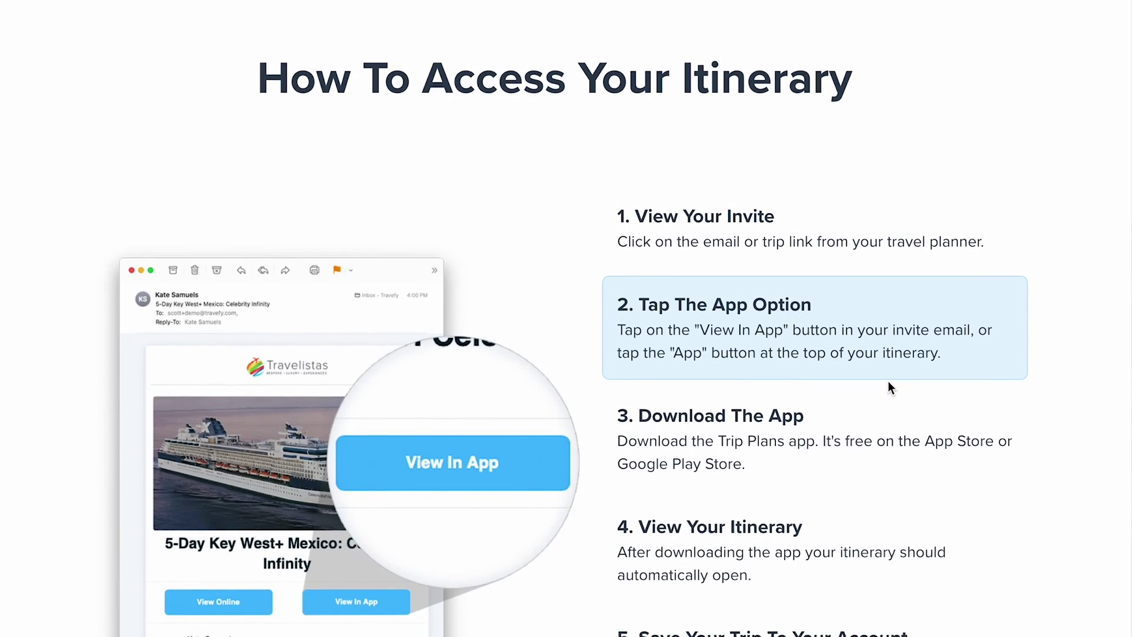
pyautogui.scroll(-3, 888, 381)
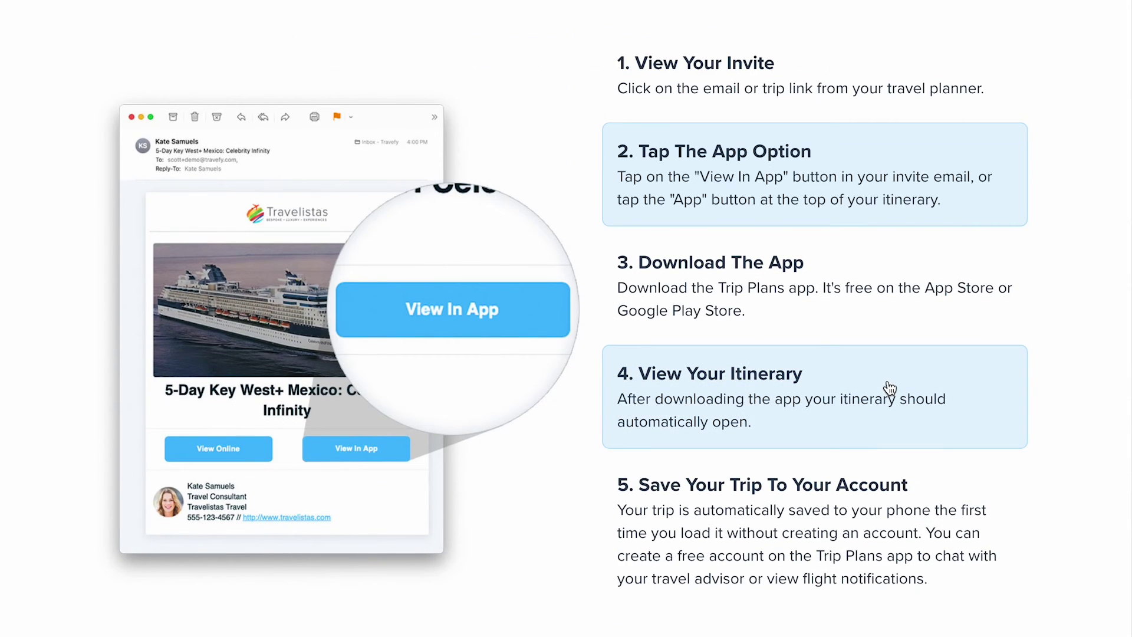
pyautogui.scroll(-9, 723, 496)
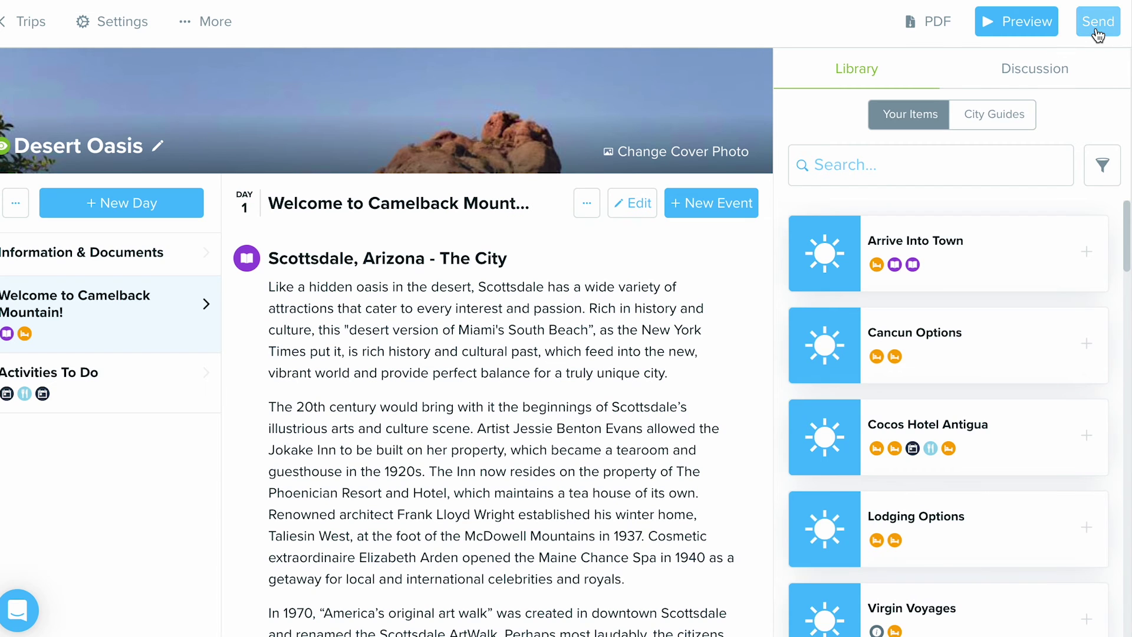
pyautogui.click(1097, 32)
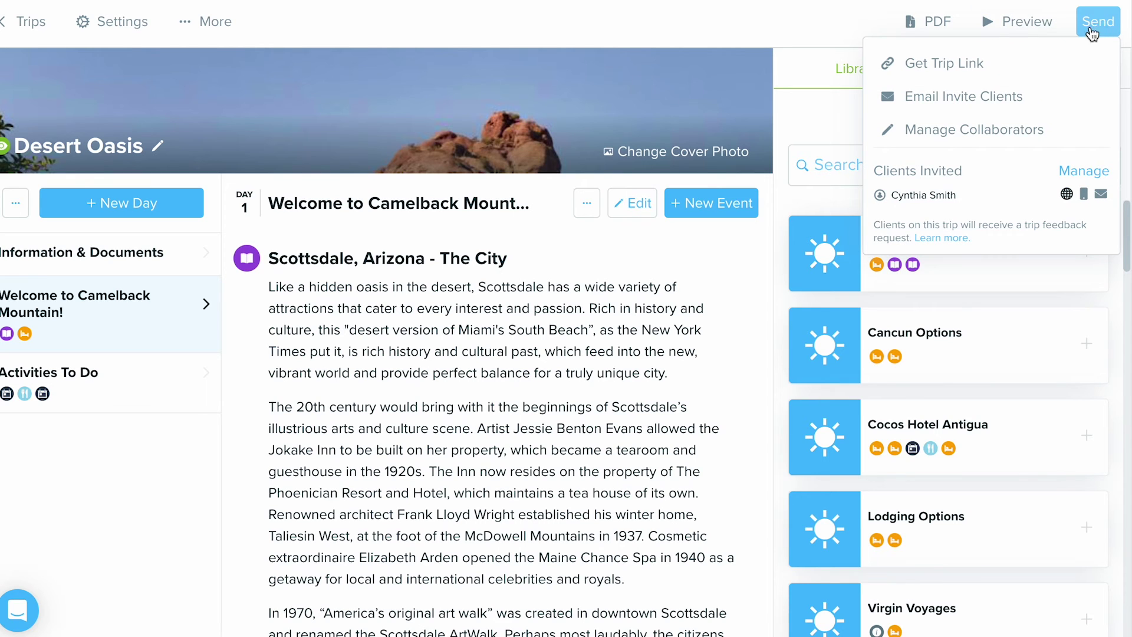
pyautogui.click(1068, 131)
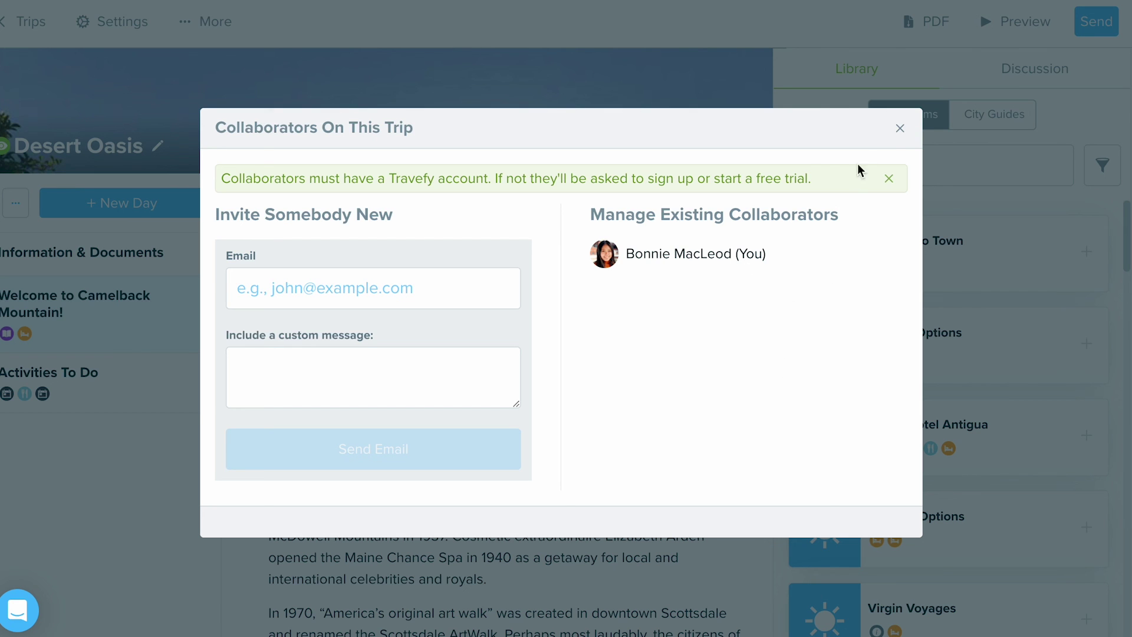
pyautogui.click(900, 128)
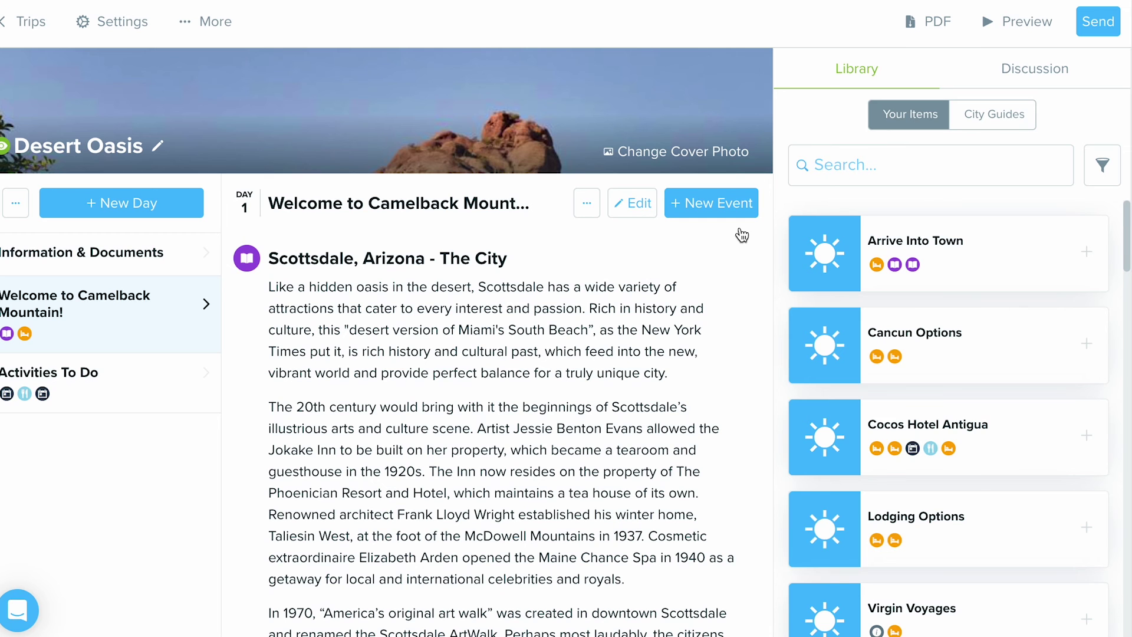